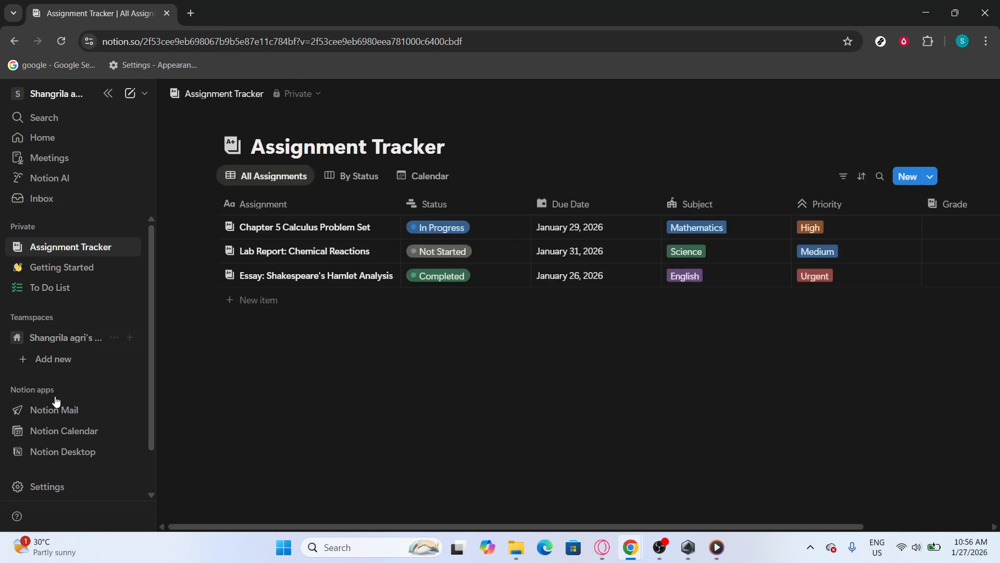
# Switch to Notion Mail and dismiss its request to show notifications.
pyautogui.click(68, 411)
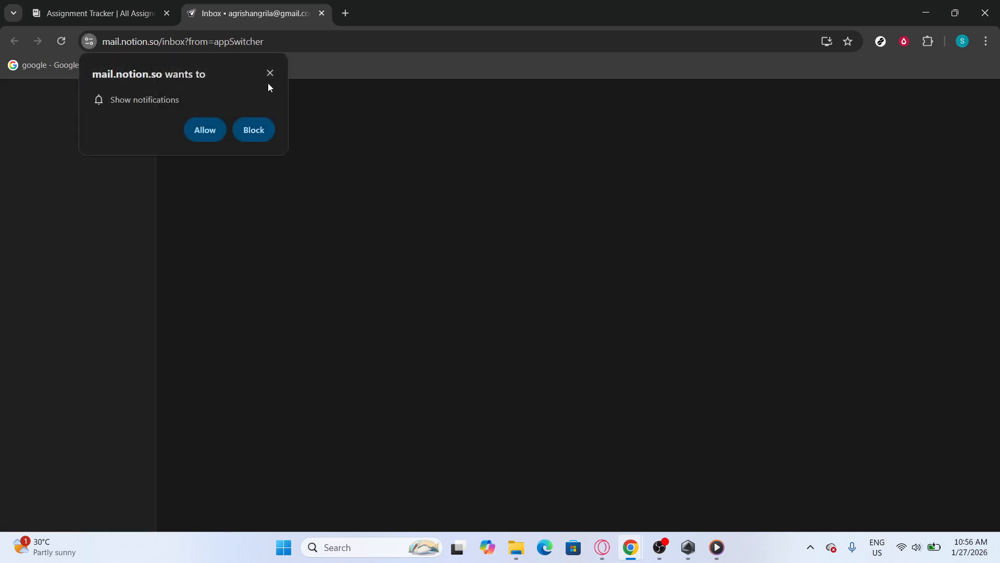
pyautogui.click(269, 73)
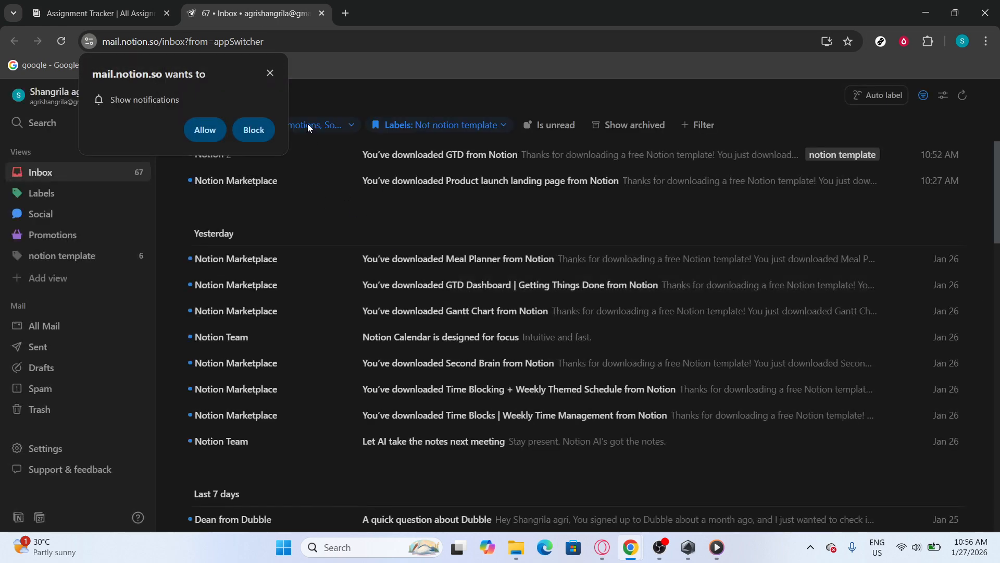
pyautogui.click(270, 73)
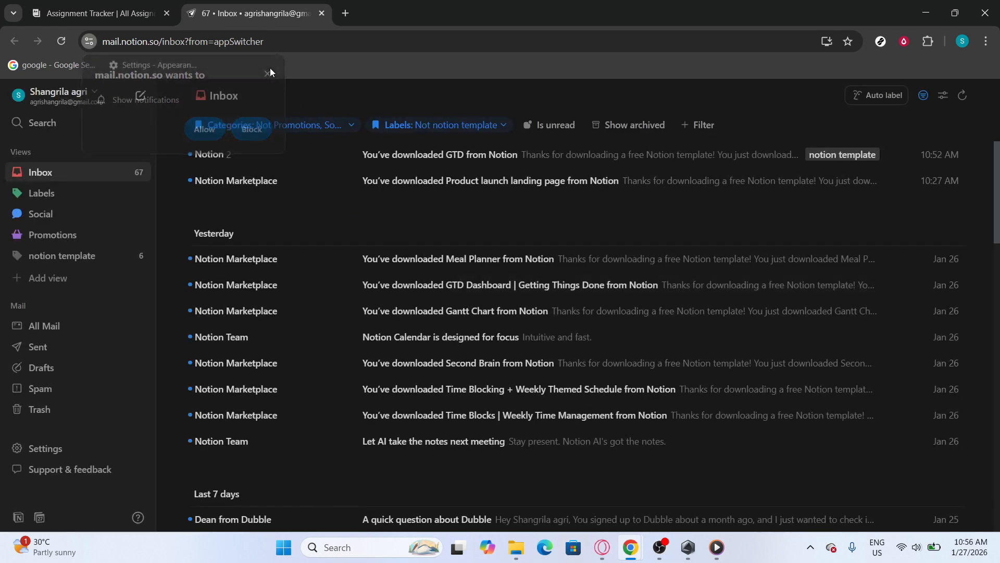
# Select the Product launch landing page email and yesterday's emails from Meal Planner down through Second Brain.
pyautogui.click(176, 180)
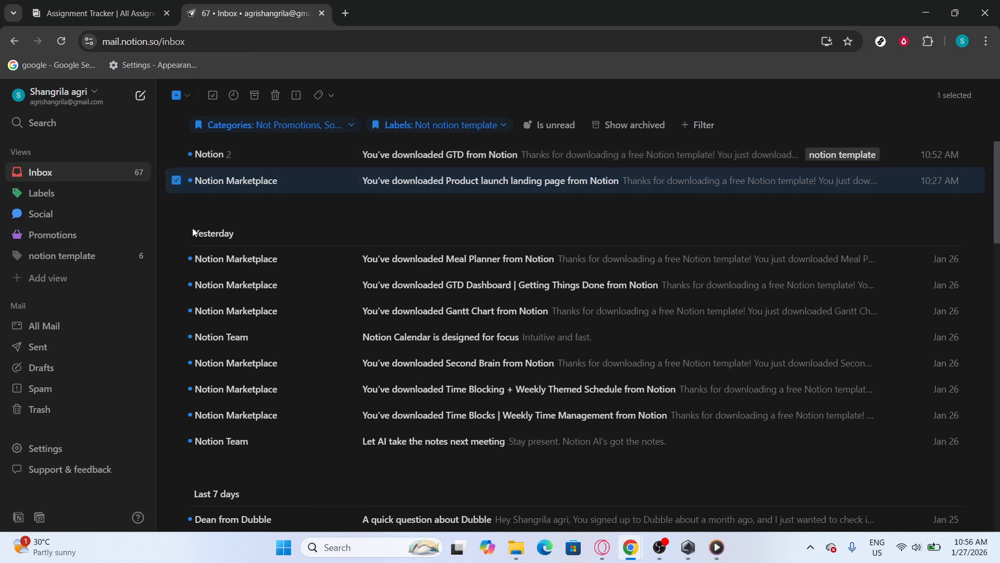
pyautogui.click(176, 258)
pyautogui.click(176, 285)
pyautogui.click(176, 310)
pyautogui.click(176, 339)
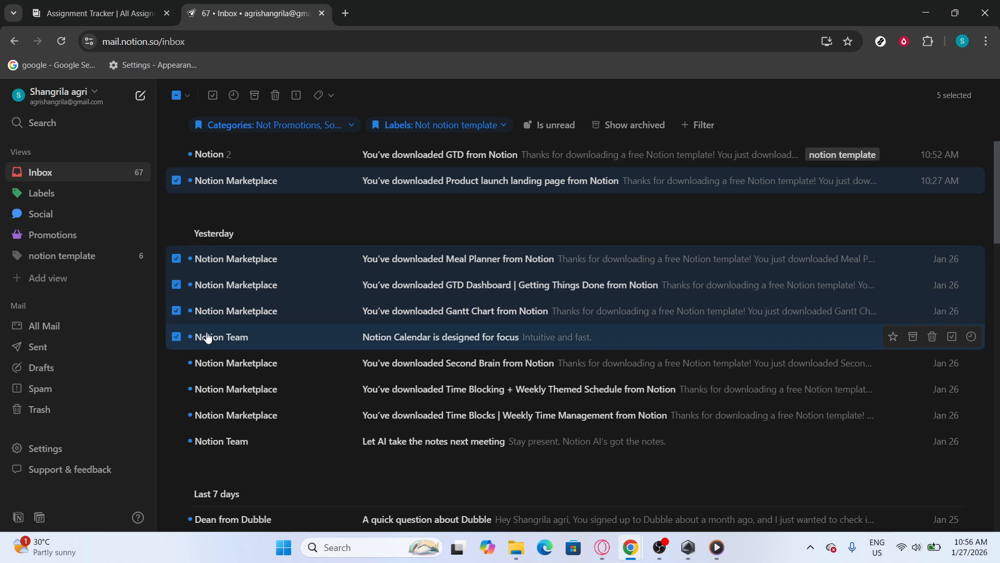
pyautogui.moveTo(276, 332)
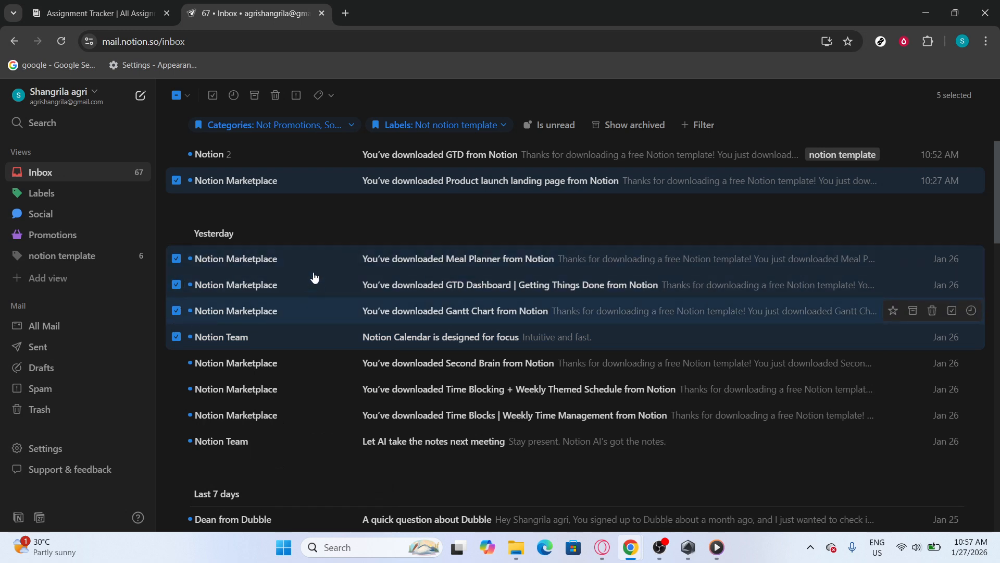
pyautogui.click(181, 313)
pyautogui.click(180, 313)
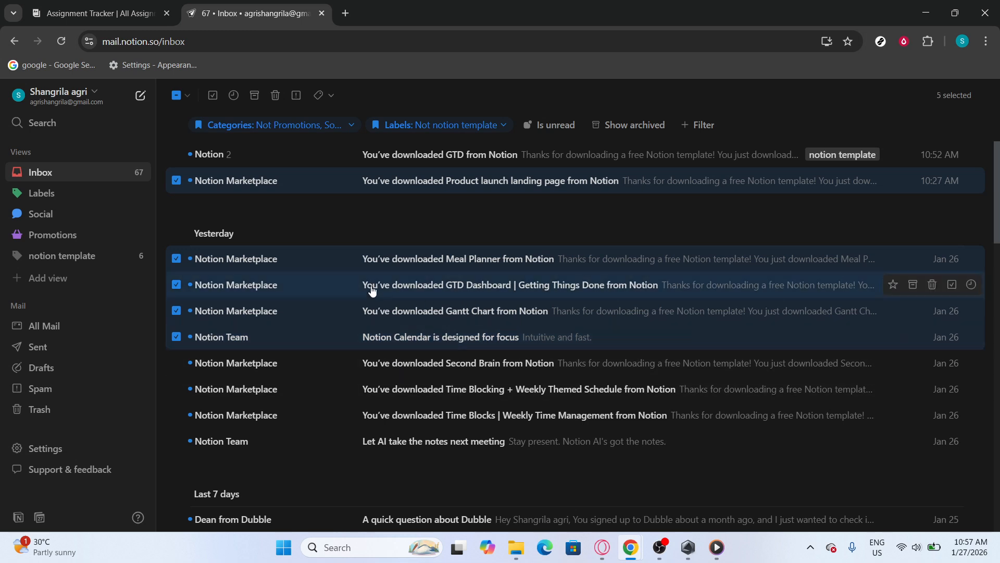
pyautogui.click(186, 365)
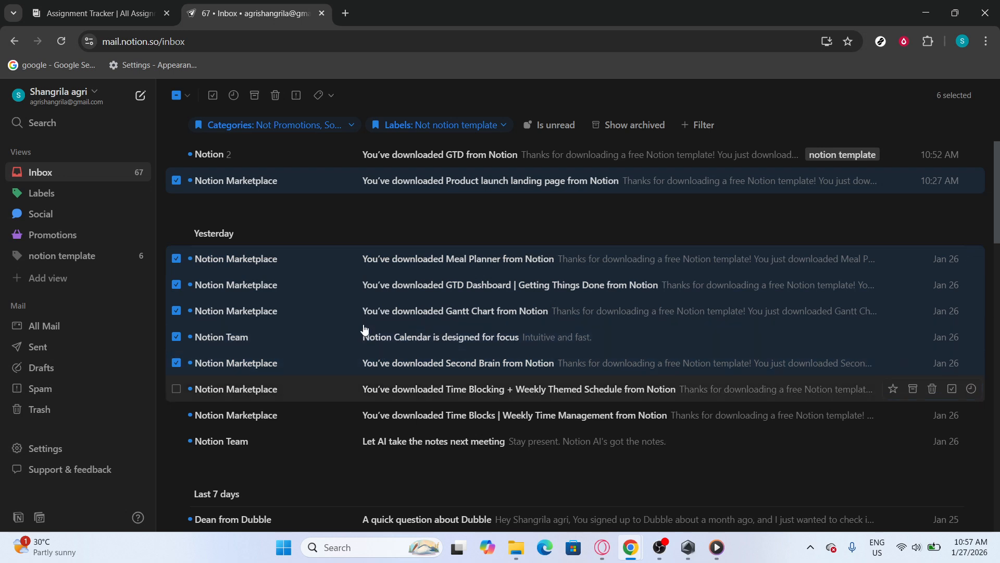
# Apply the "notion template" label to the selected emails.
pyautogui.click(329, 96)
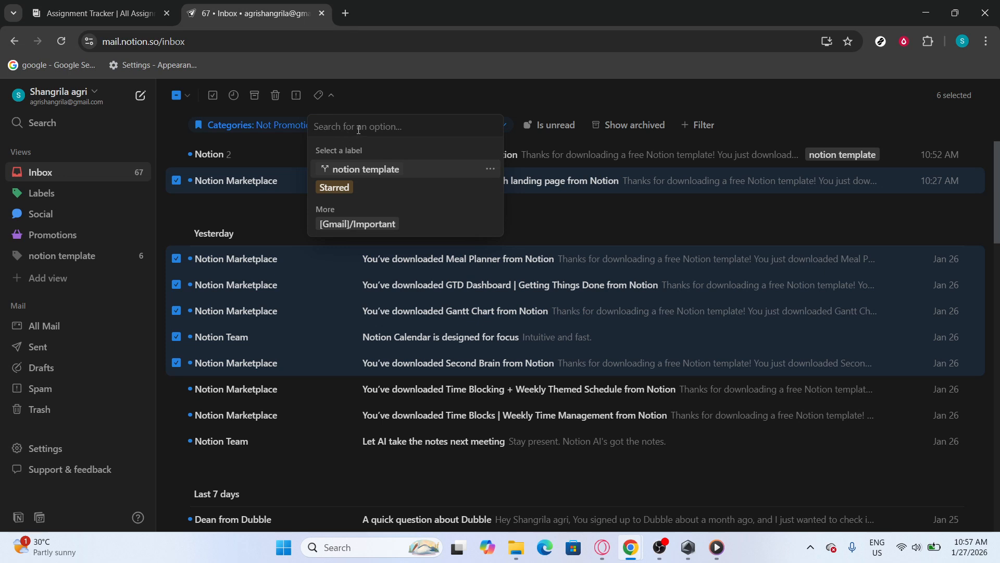
pyautogui.write('no')
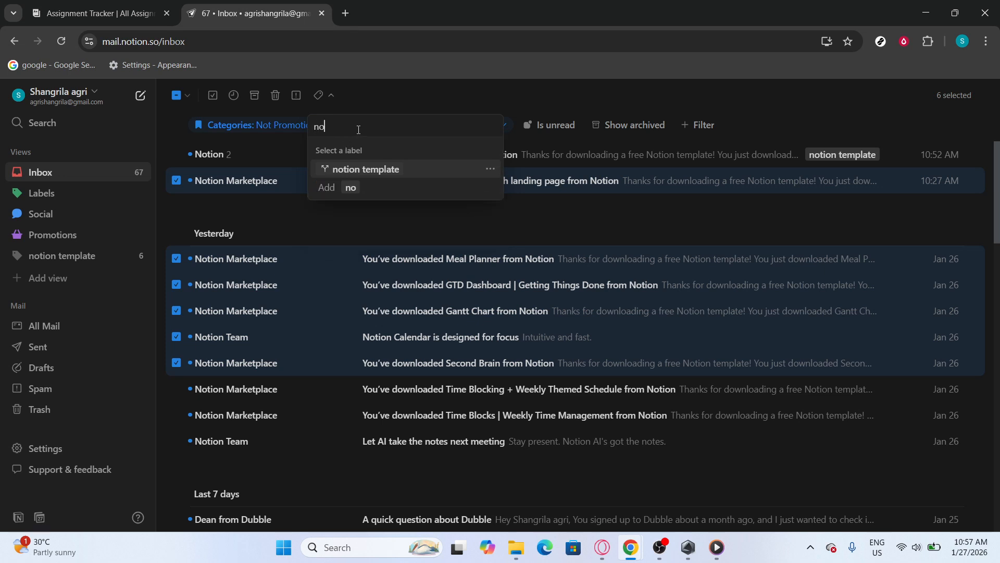
pyautogui.press('BackSpace')
pyautogui.press('BackSpace')
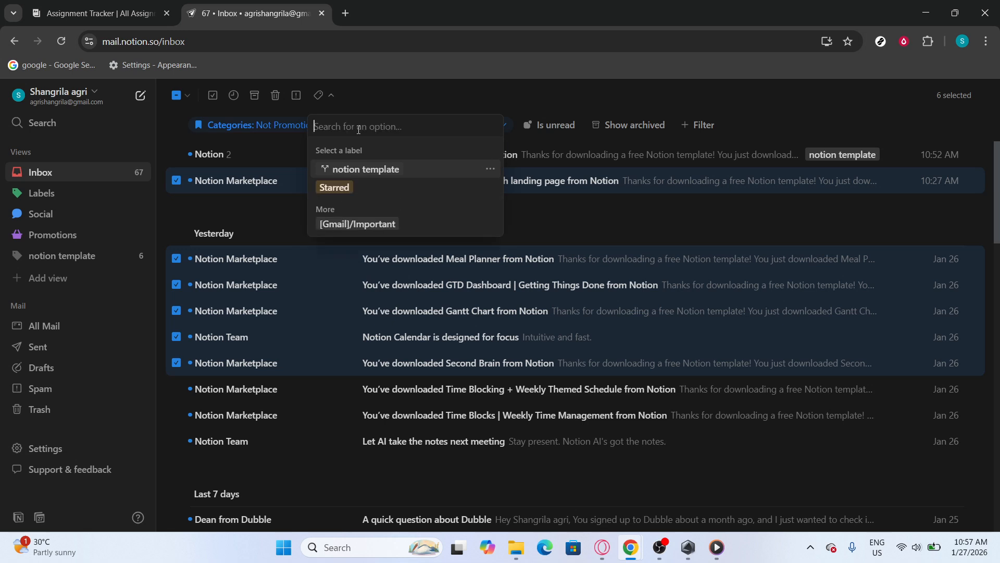
pyautogui.write('norion')
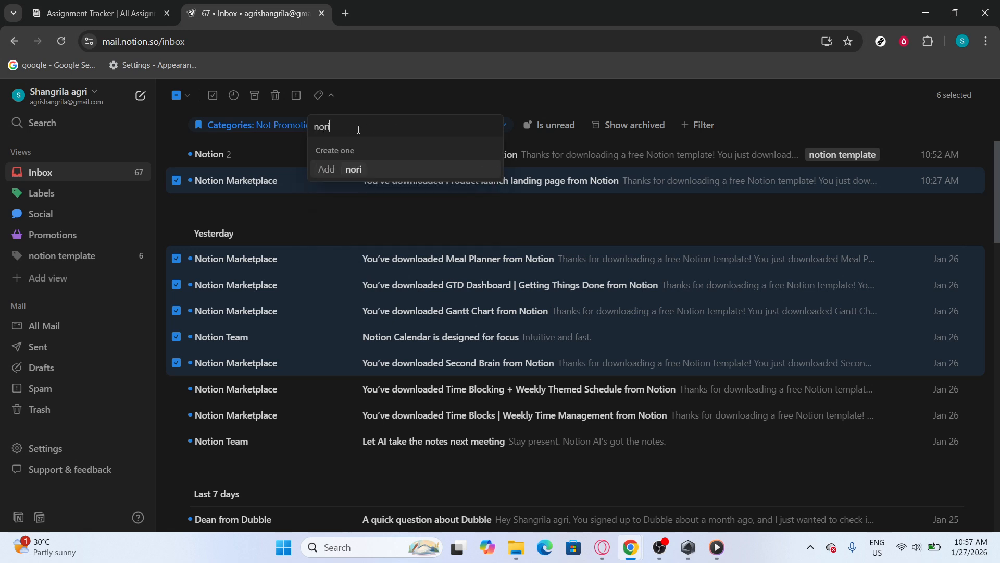
pyautogui.press('BackSpace')
pyautogui.press('BackSpace')
pyautogui.press('BackSpace')
pyautogui.press('BackSpace')
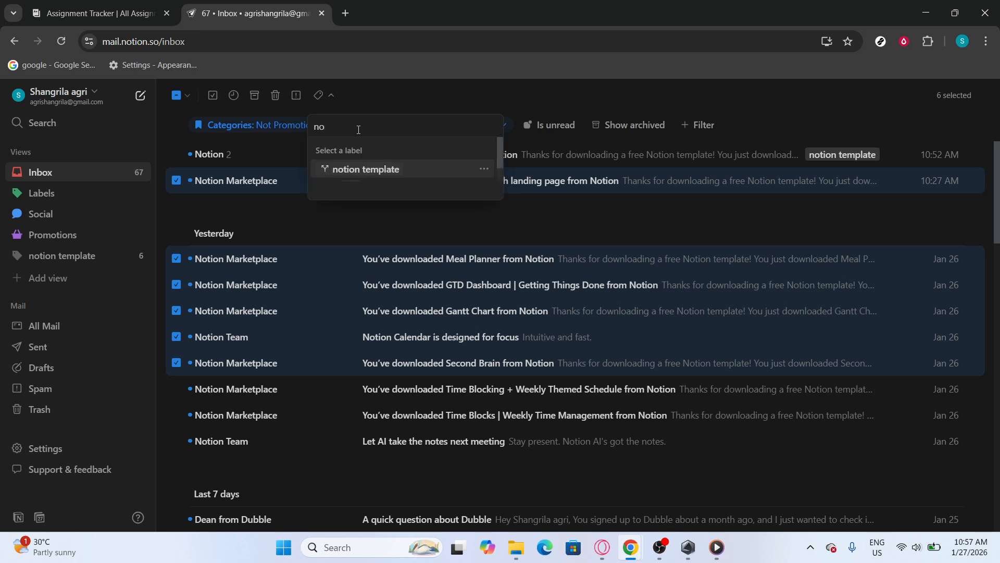
pyautogui.write('tion ')
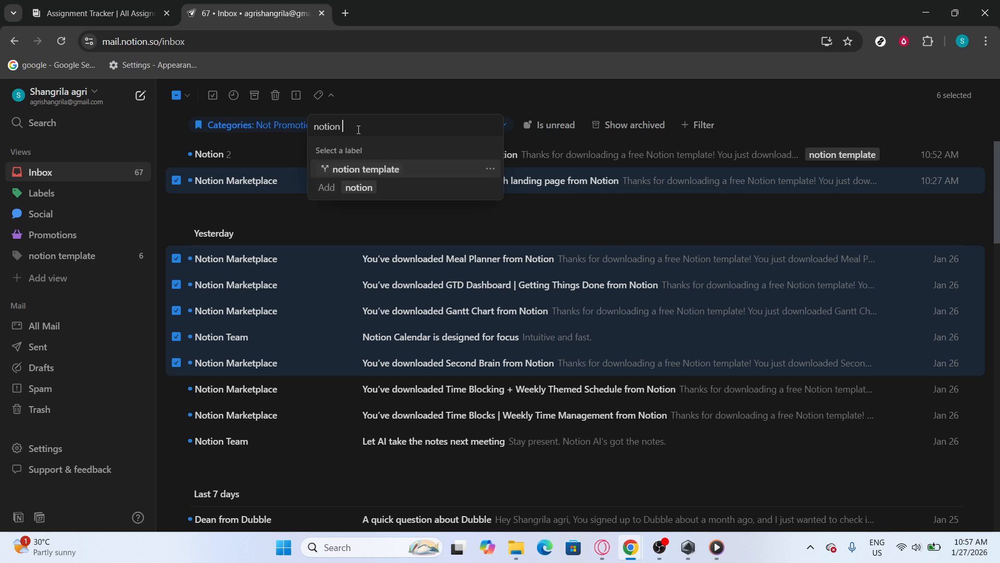
pyautogui.write('template')
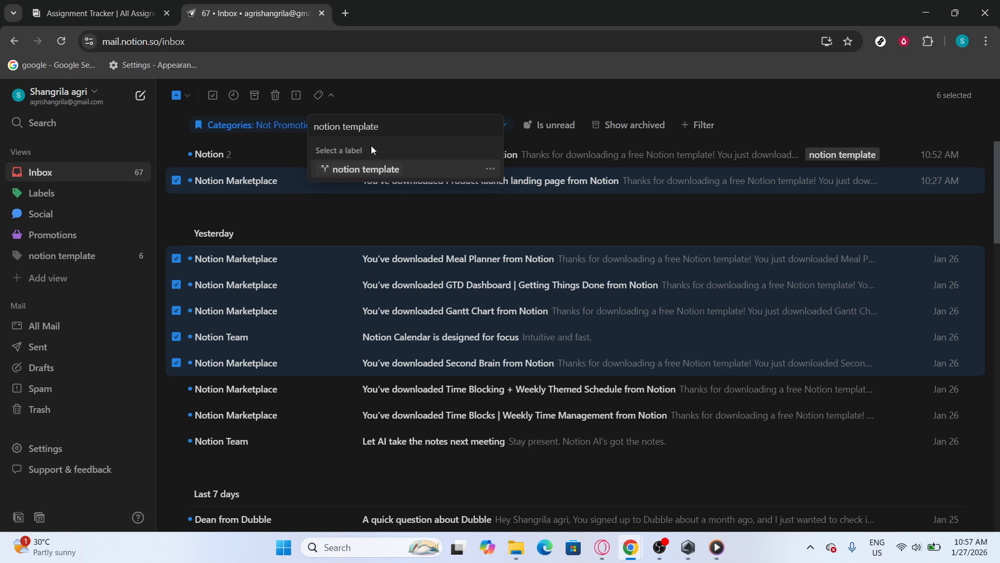
pyautogui.click(367, 168)
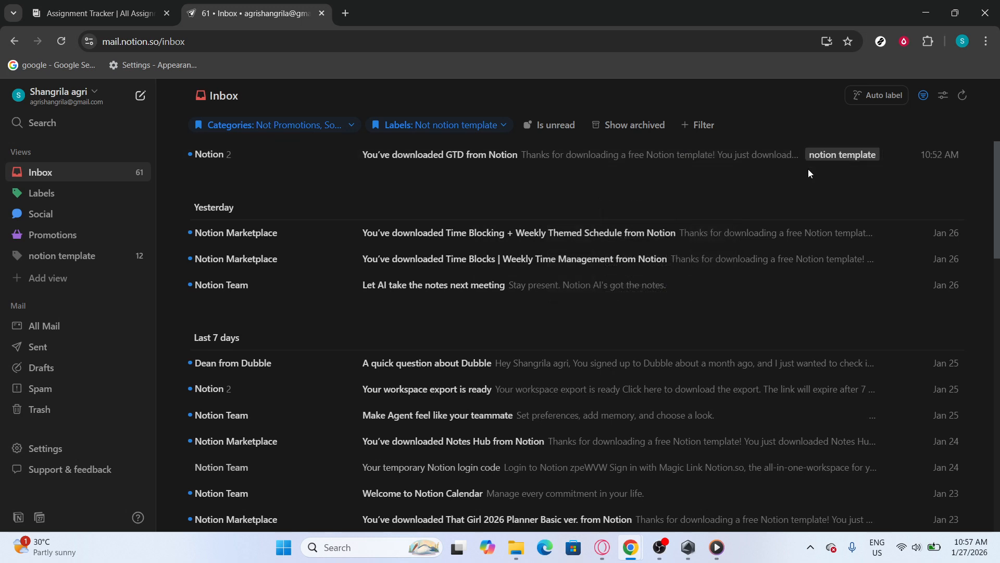
# Examine the label choices on the GTD email and the editing options of the "notion template" label.
pyautogui.click(835, 154)
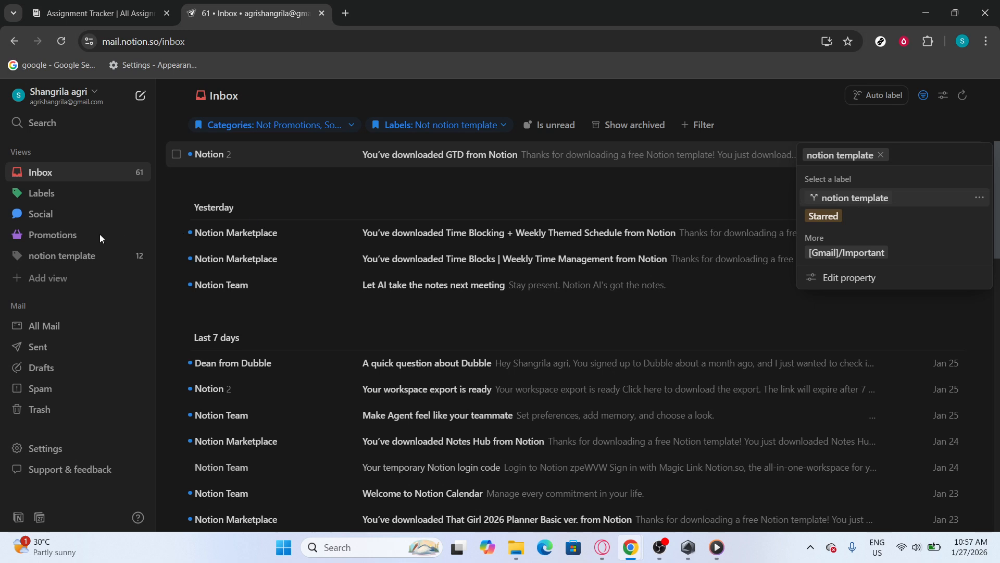
pyautogui.click(728, 180)
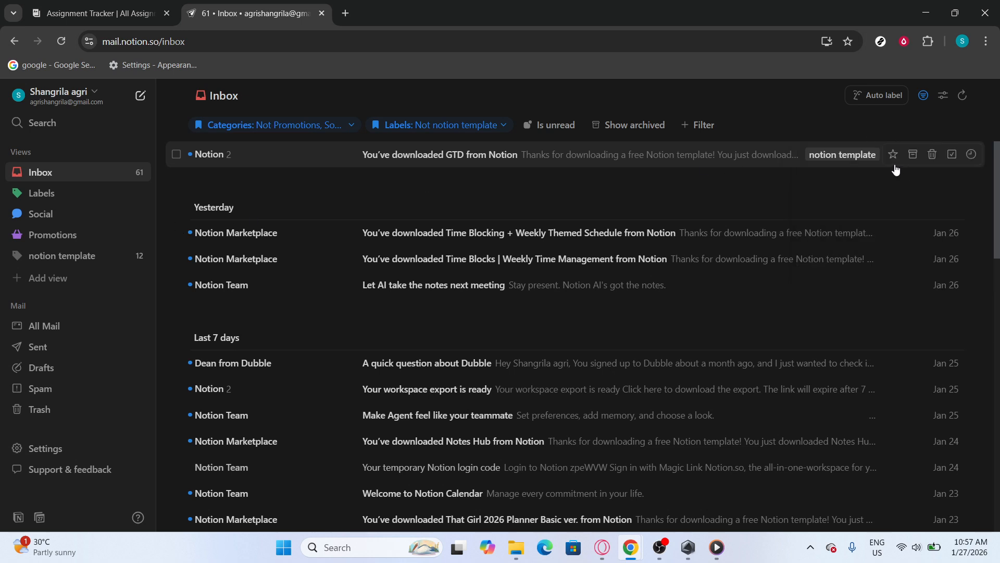
pyautogui.click(835, 154)
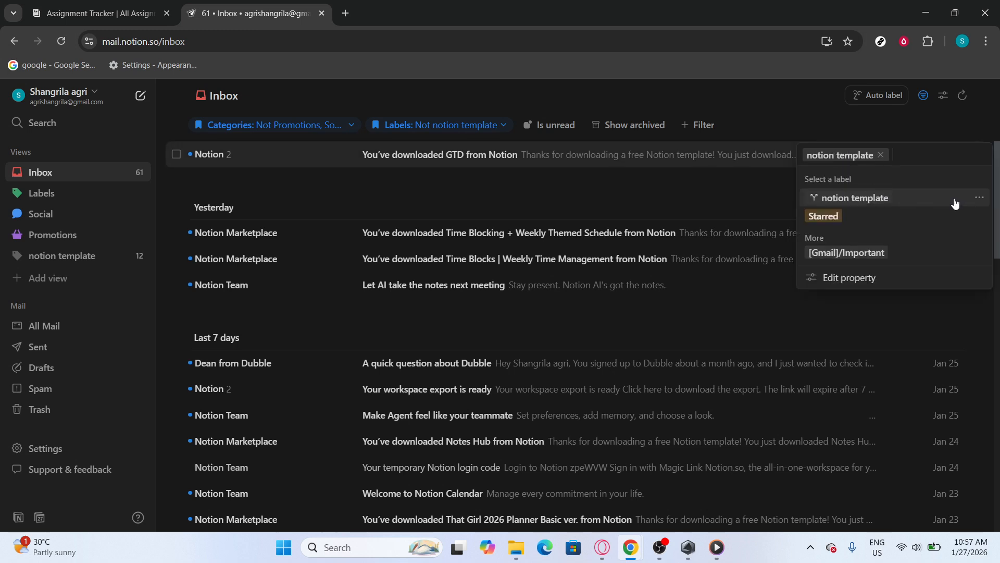
pyautogui.click(976, 198)
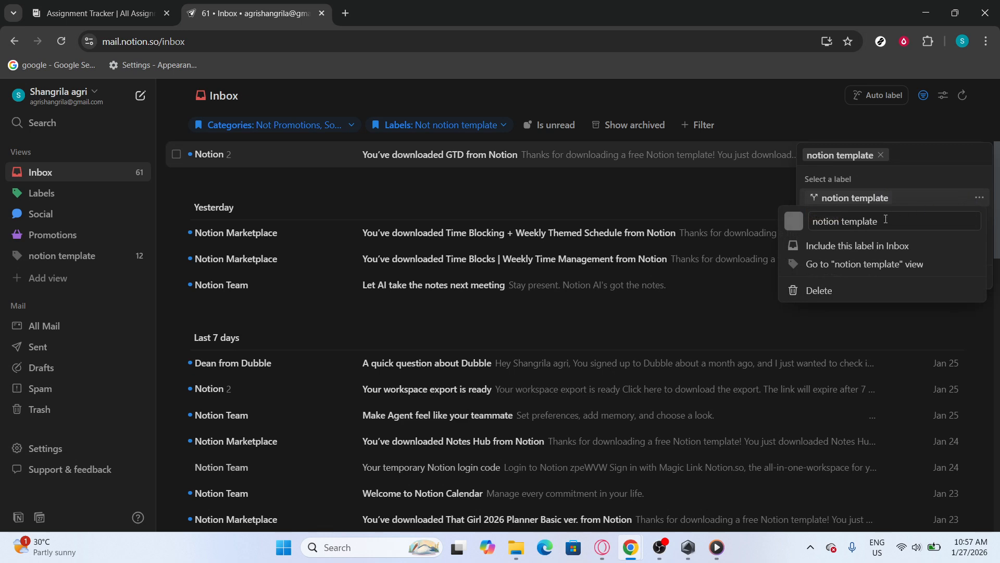
pyautogui.click(906, 196)
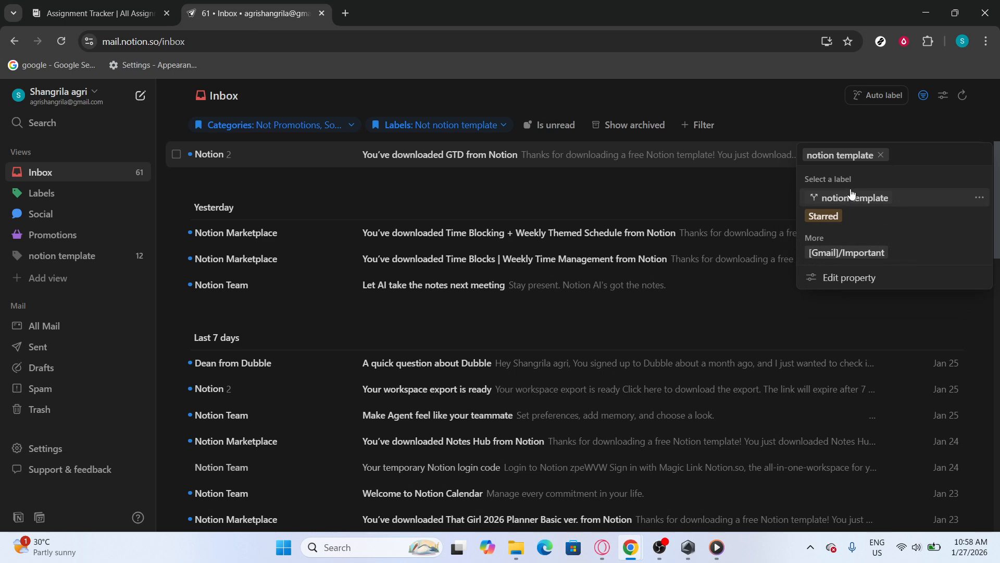
# Close the label choices and open the "notion template" view to review its labelled emails.
pyautogui.click(52, 257)
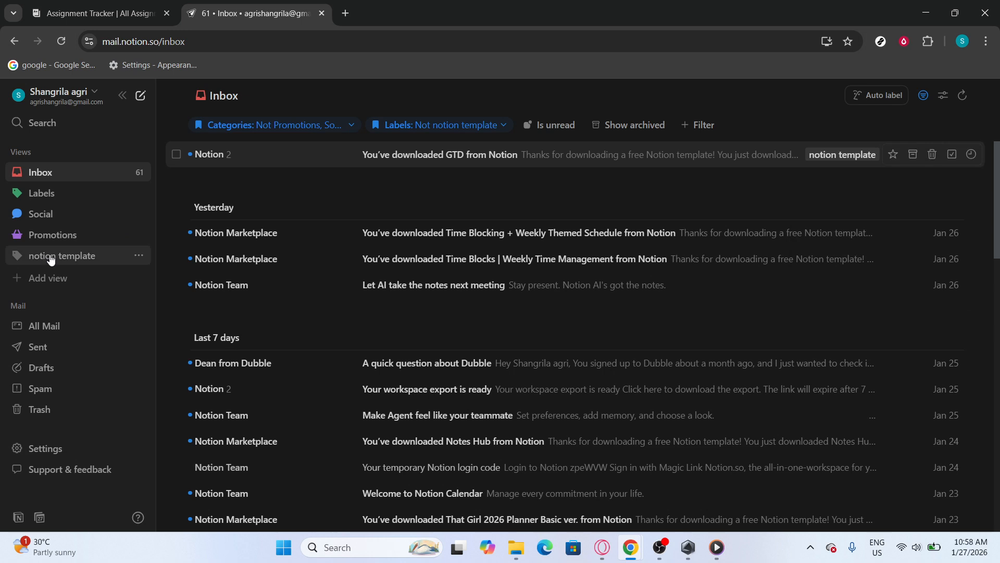
pyautogui.click(52, 258)
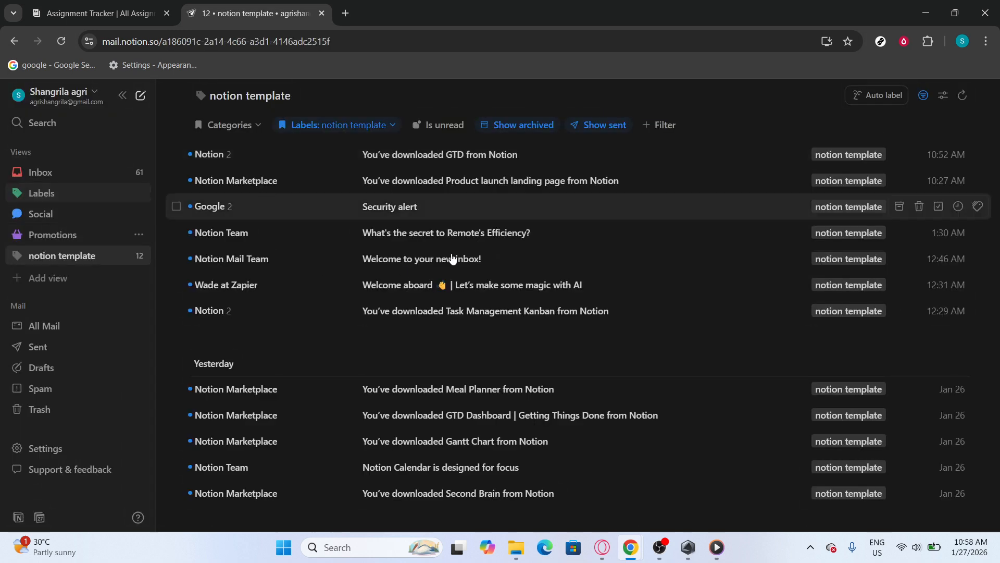
# Return to the inbox and archive the "You've downloaded GTD from Notion" thread.
pyautogui.click(73, 175)
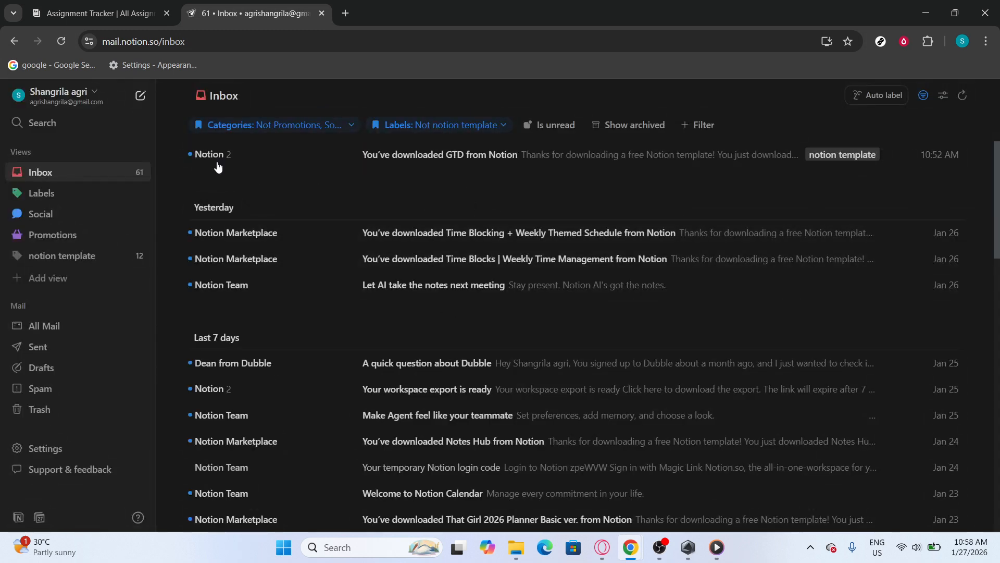
pyautogui.click(176, 154)
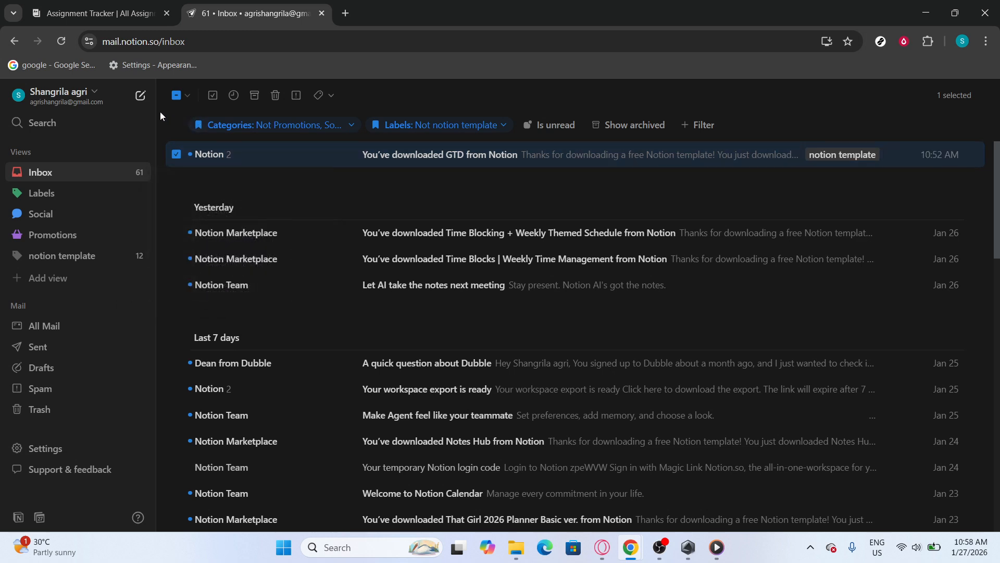
pyautogui.click(255, 96)
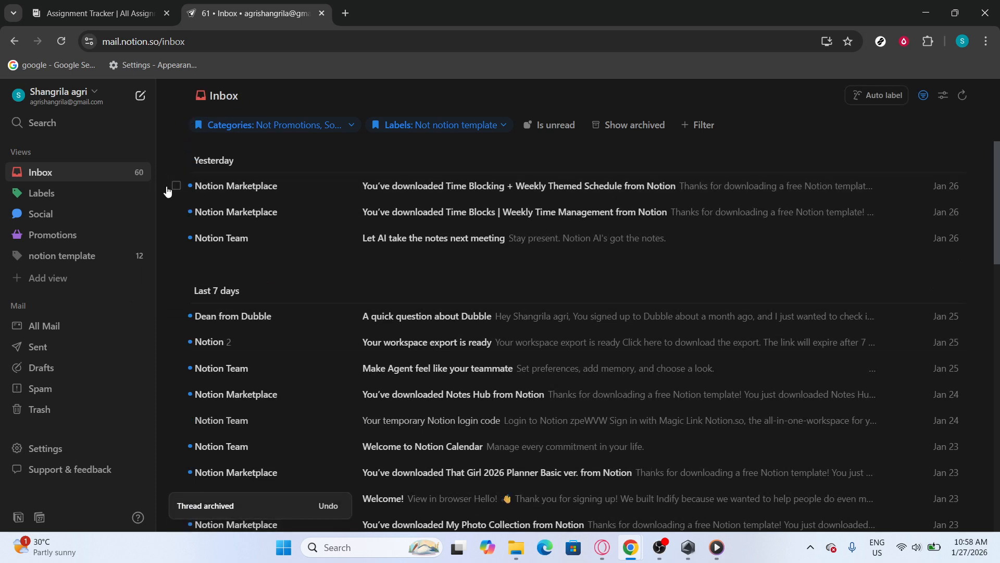
# Select all the threads listed in the inbox and move them to the trash.
pyautogui.click(176, 186)
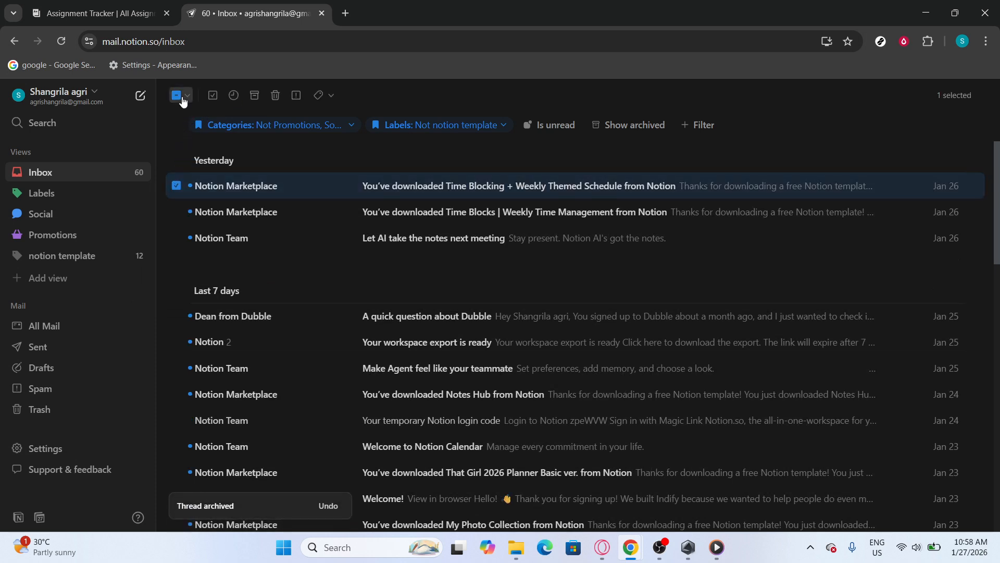
pyautogui.click(177, 96)
pyautogui.click(176, 96)
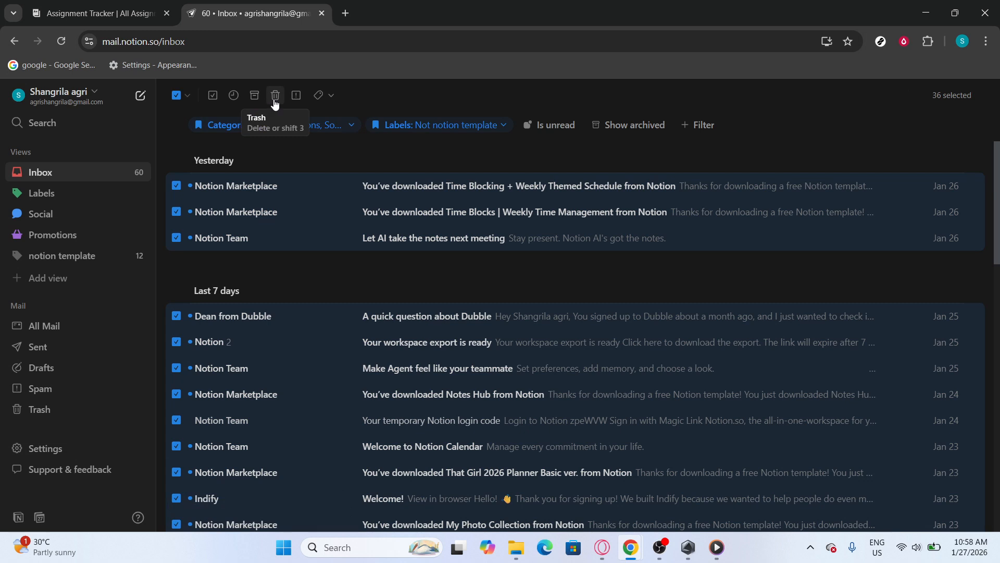
pyautogui.click(275, 99)
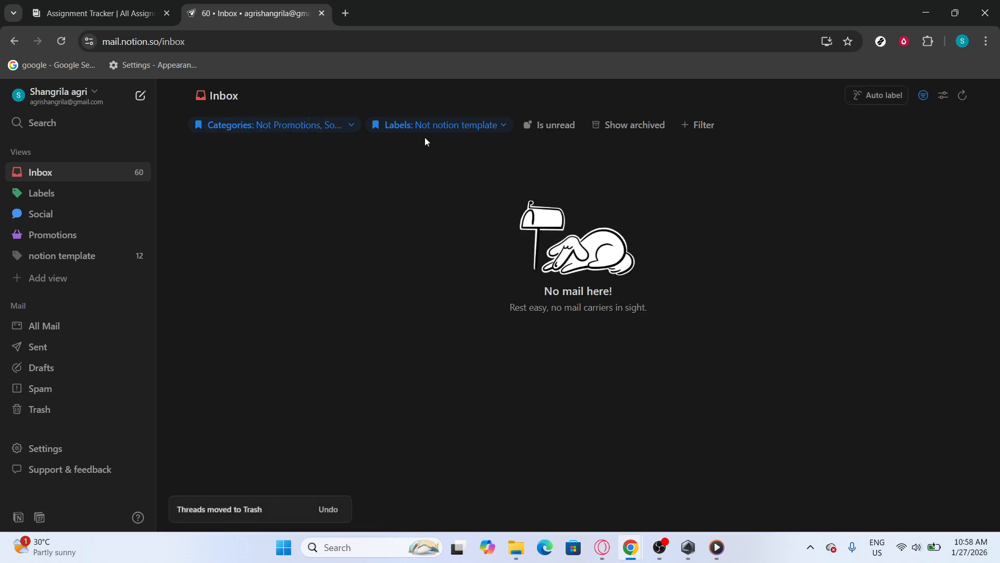